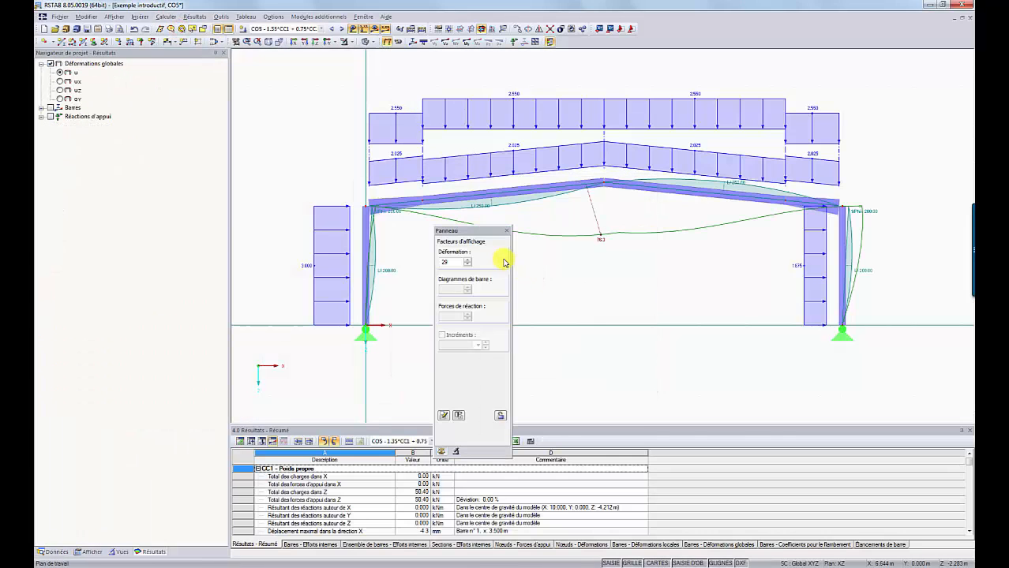
- Move the display-factors panel clear of the frame and view the deformations for the preceding load combinations from CO4 back to CO1
left_click_drag(471, 233, 918, 126)
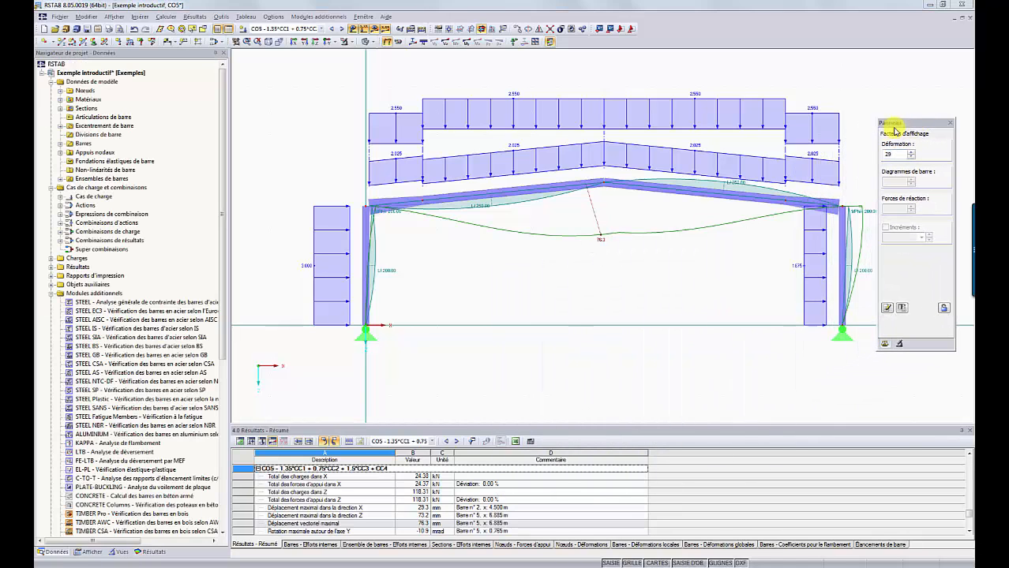
left_click(333, 29)
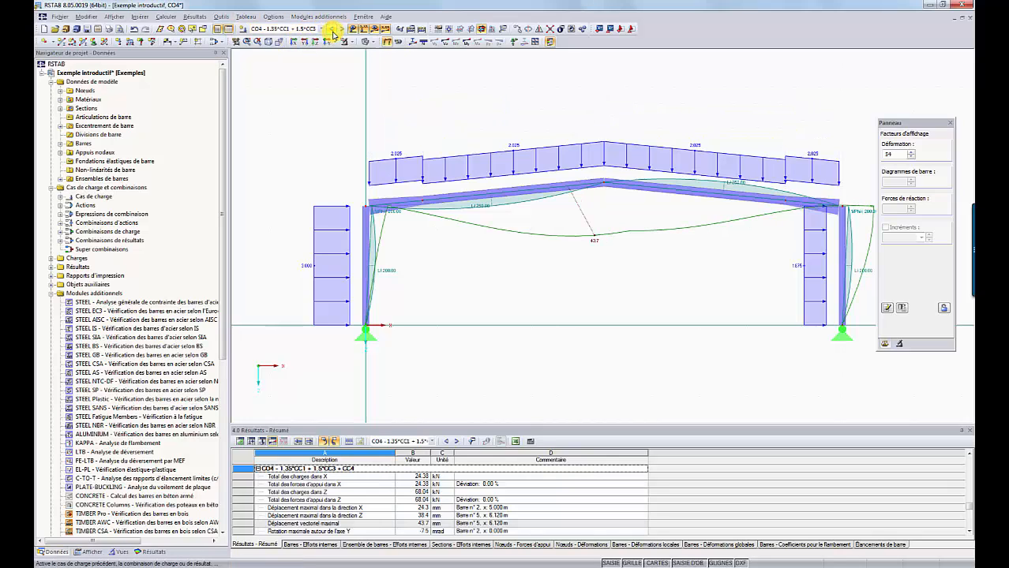
left_click(332, 29)
left_click(332, 29)
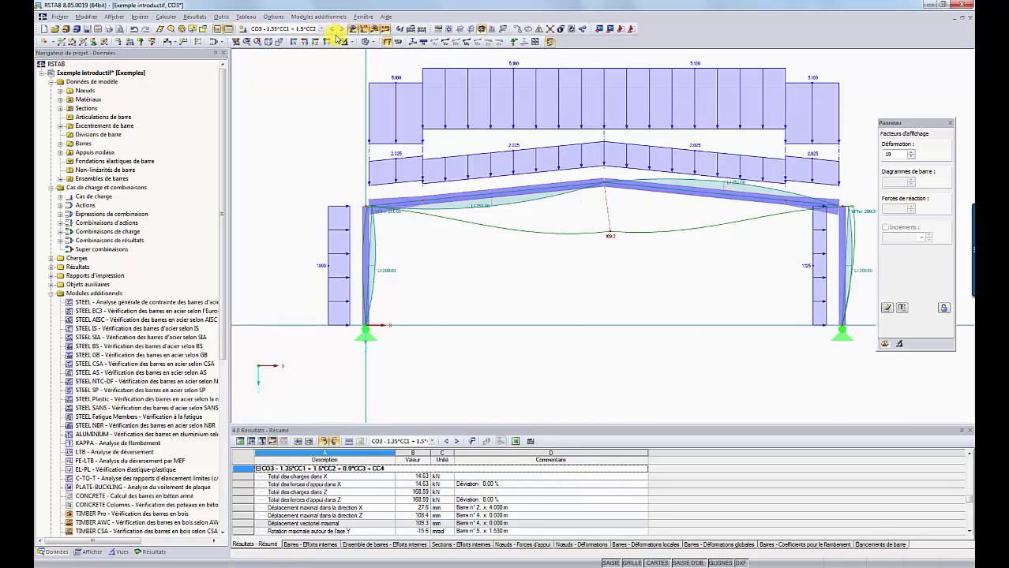
left_click(333, 29)
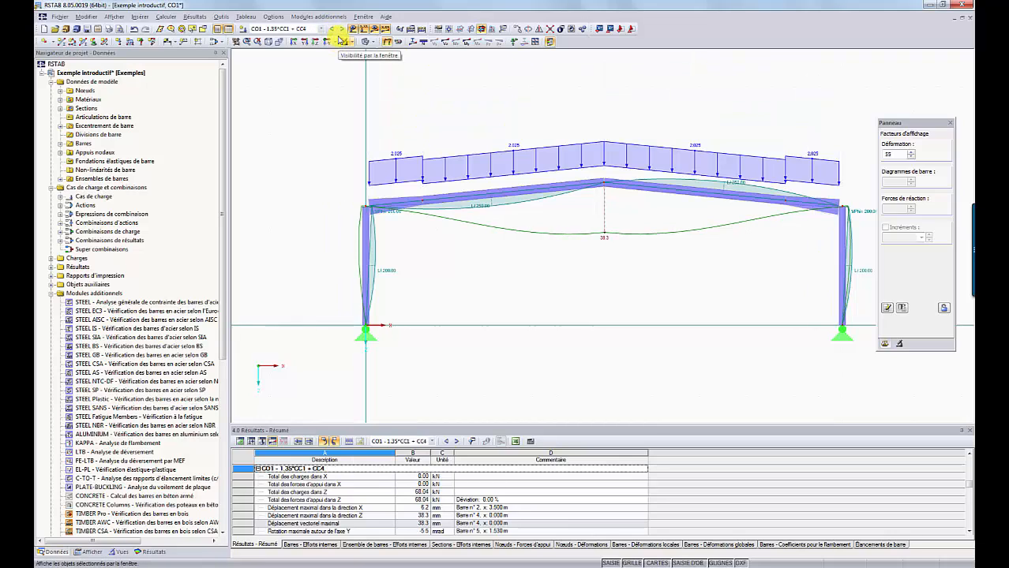
- Select result combination CR1 - ÉLU (STR/GEO) and display the bar results in place of the global deformations
left_click(322, 29)
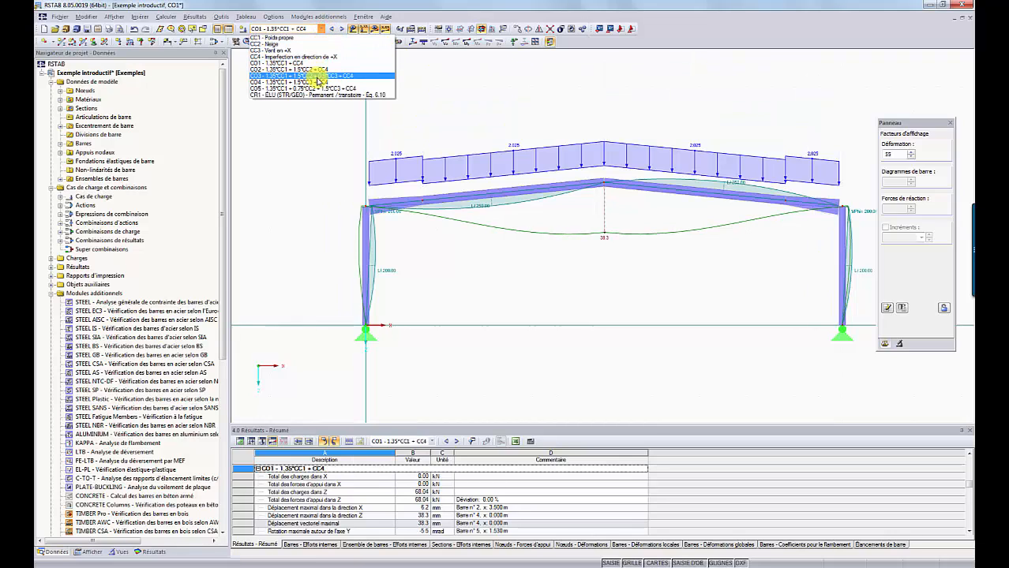
left_click(317, 95)
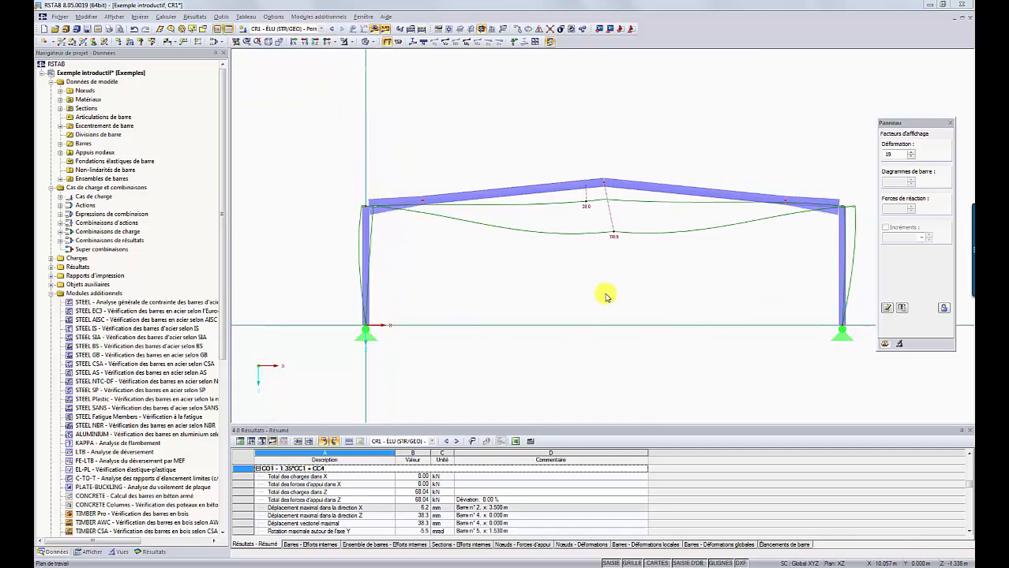
left_click(152, 552)
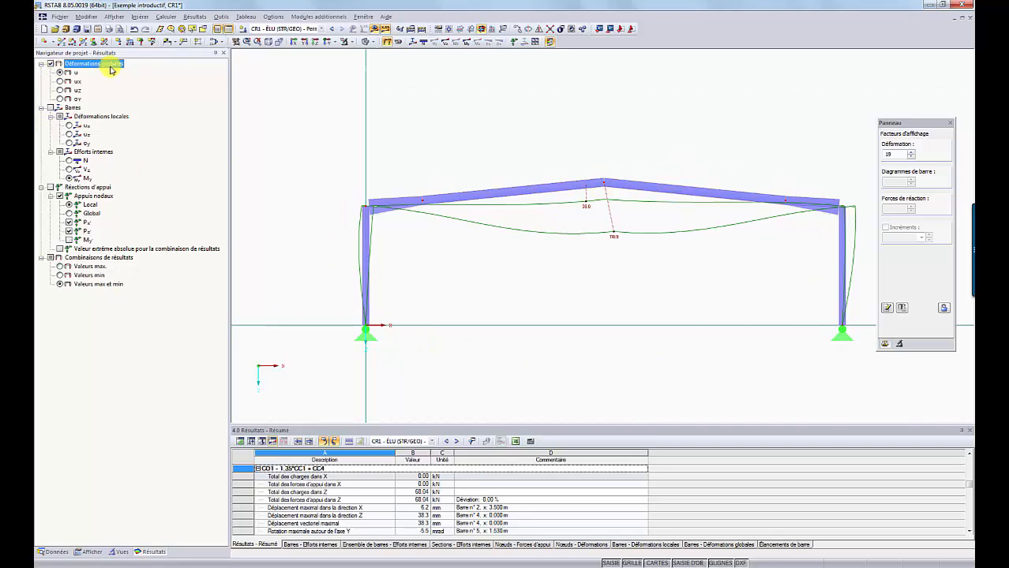
left_click(51, 108)
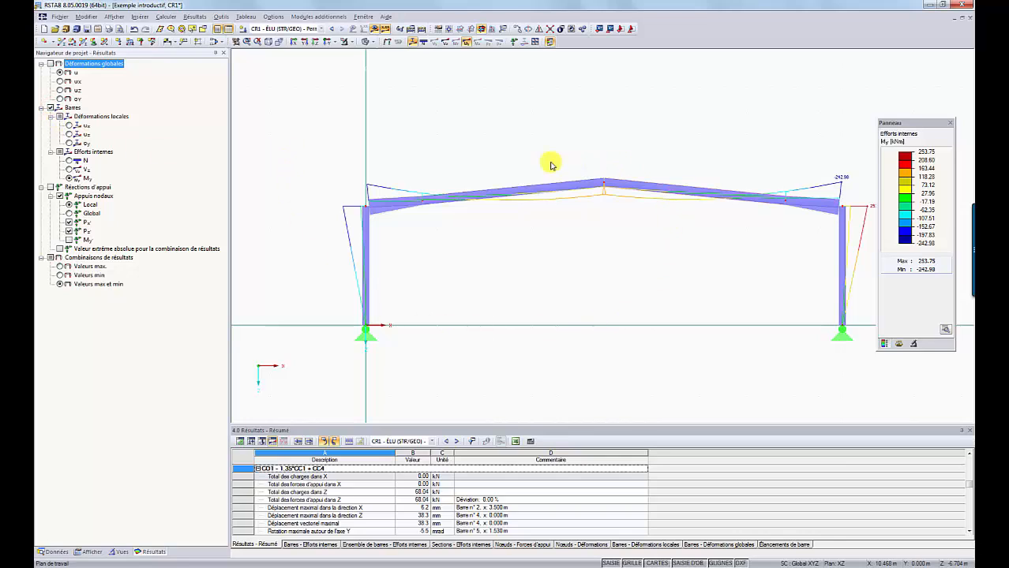
- View the bars' local deformations ux and φy, the axial force N and the bending moment My in turn
left_click(70, 127)
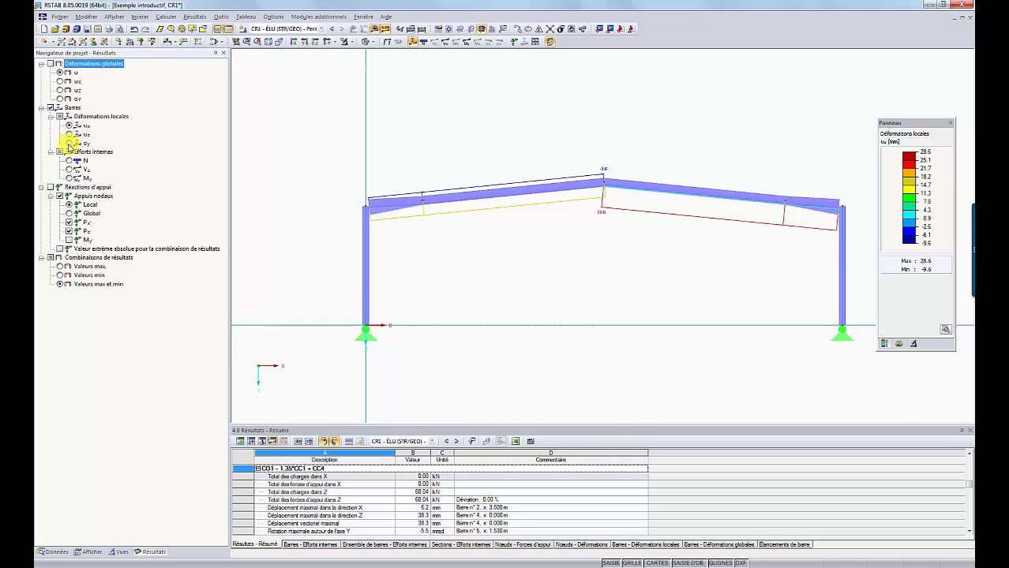
left_click(69, 144)
left_click(69, 160)
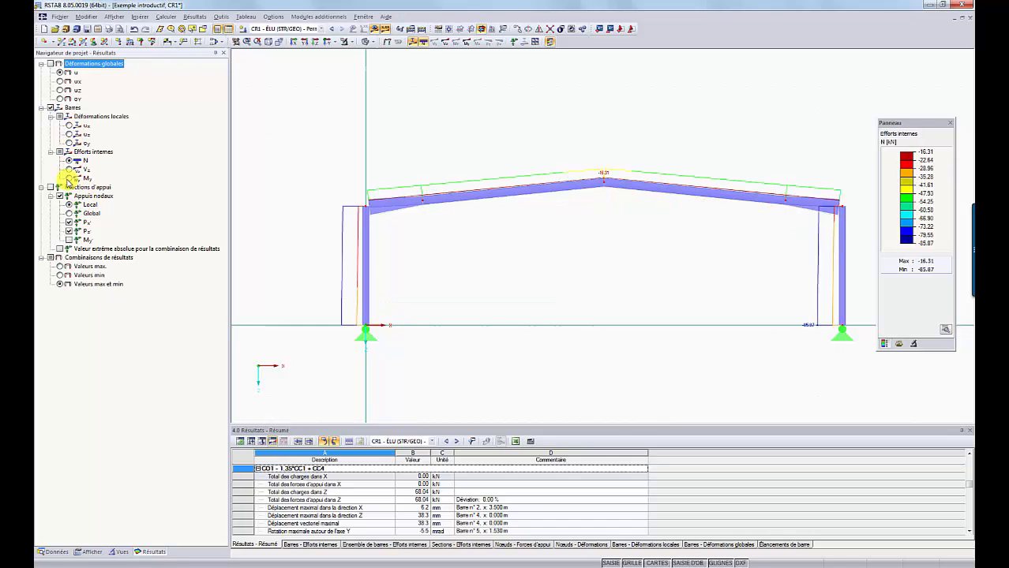
left_click(69, 178)
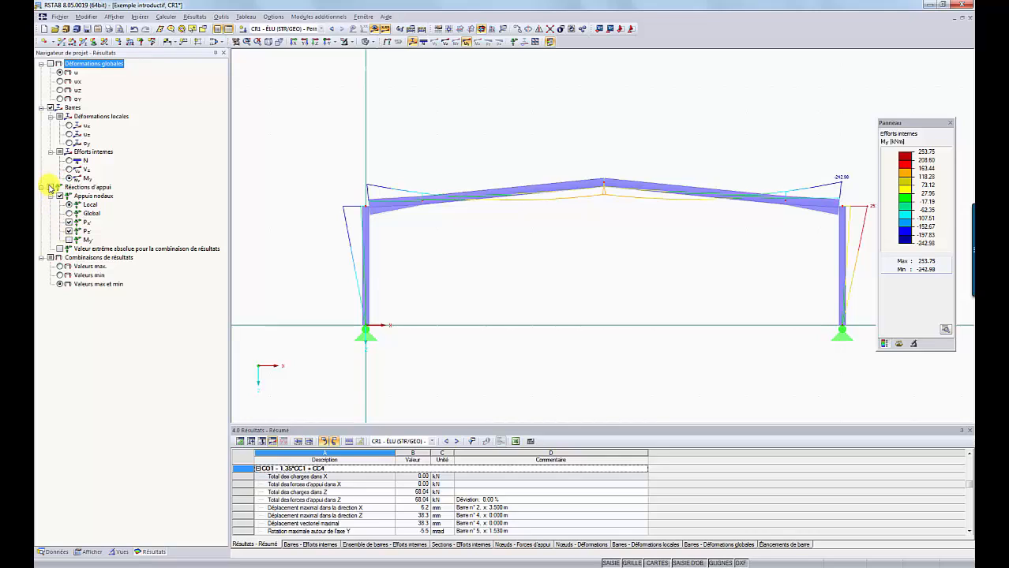
- Show the support reactions on the frame, try the global axis system and set them back to local
left_click(50, 187)
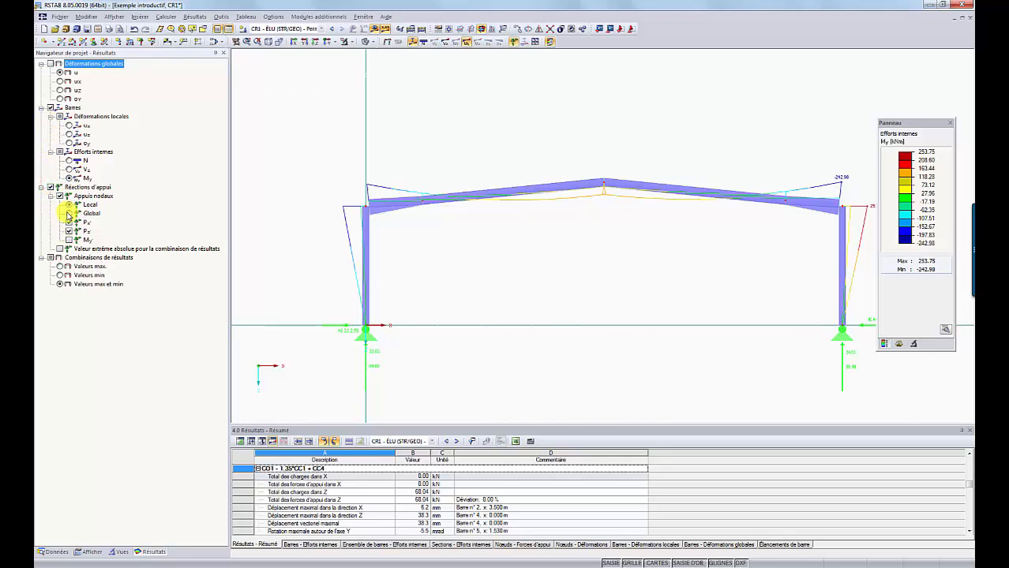
left_click(70, 213)
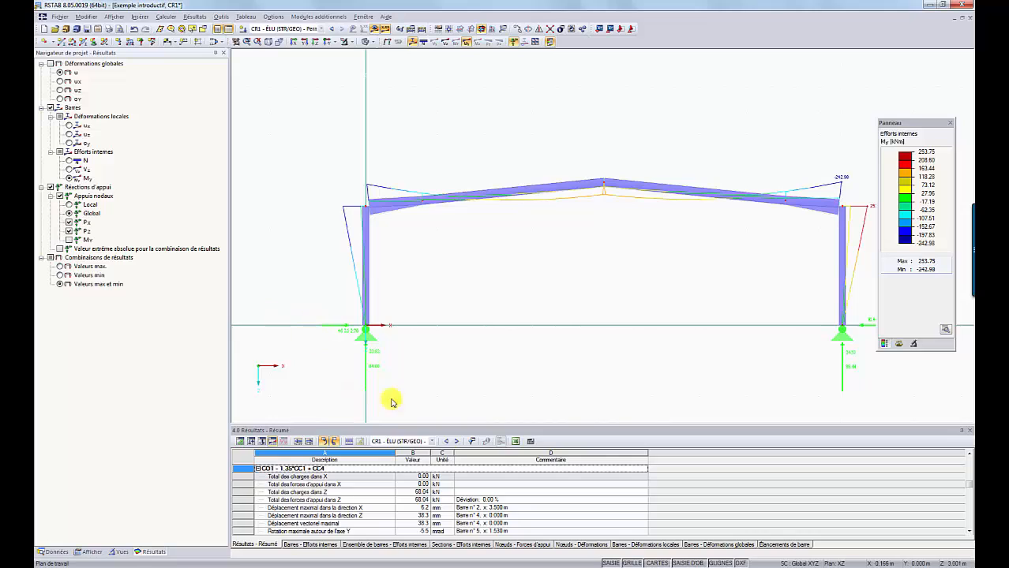
left_click(70, 205)
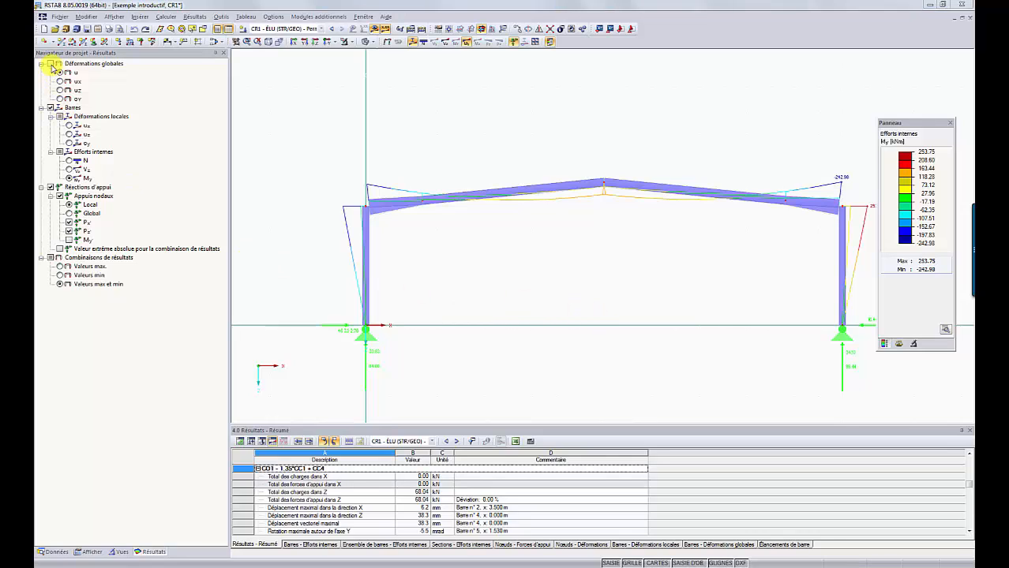
- Display the global deformations again, then run the deformation animation and stop it
left_click(50, 64)
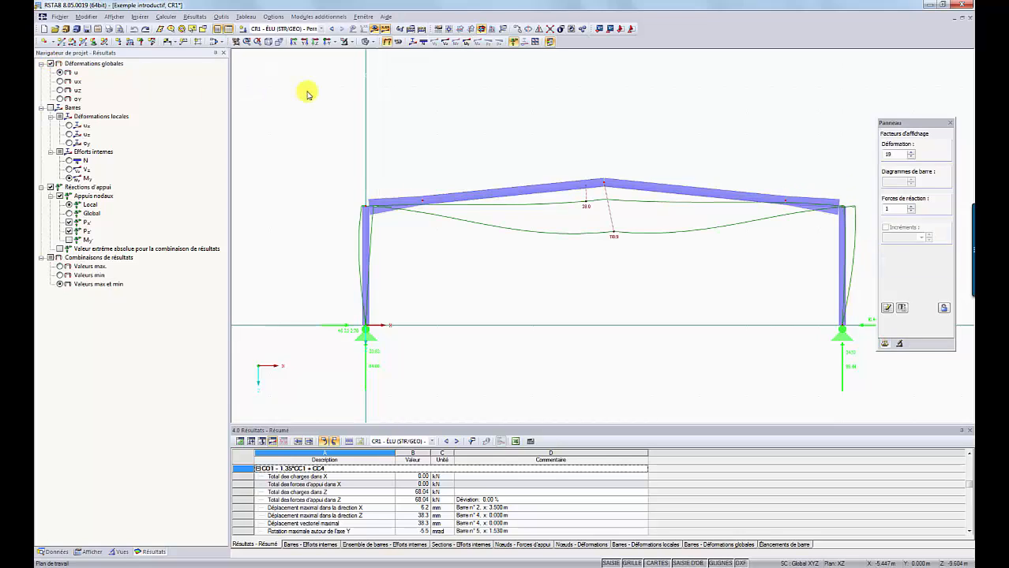
left_click(398, 43)
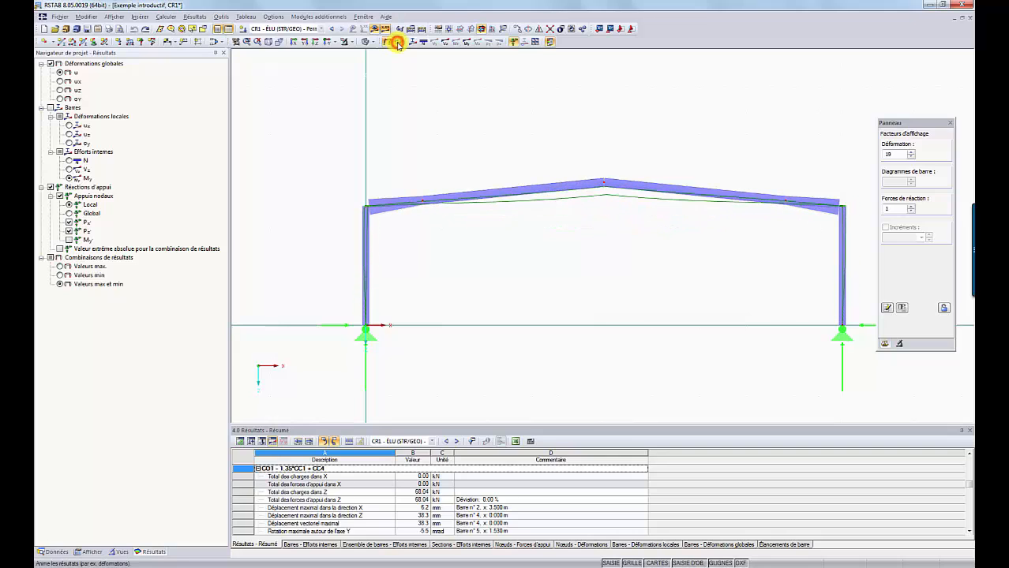
left_click(398, 44)
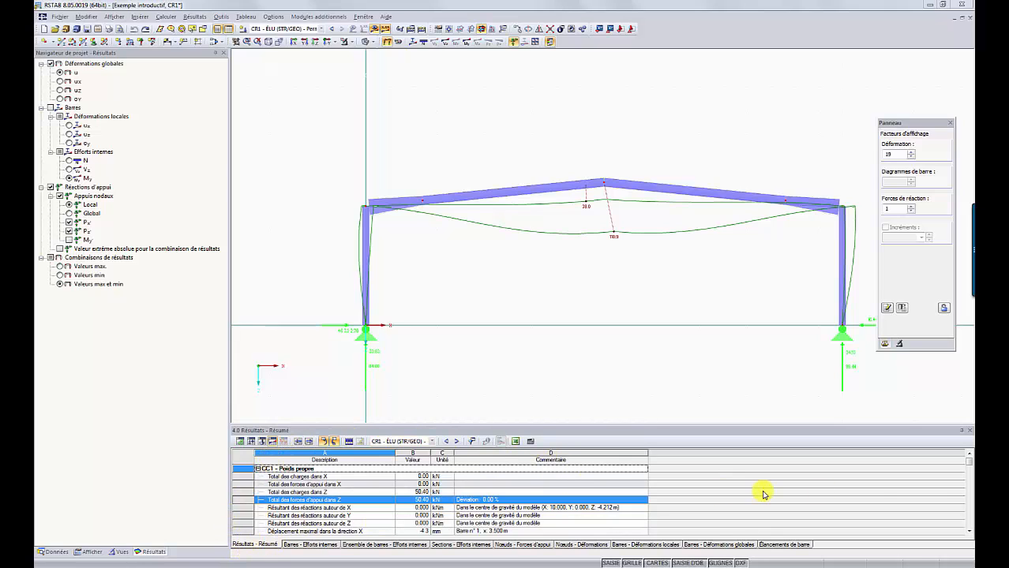
- Examine the results summary table for load cases CC1 - Poids propre, CC2 - Neige and CC3 - Vent en +X
left_click_drag(969, 460, 970, 484)
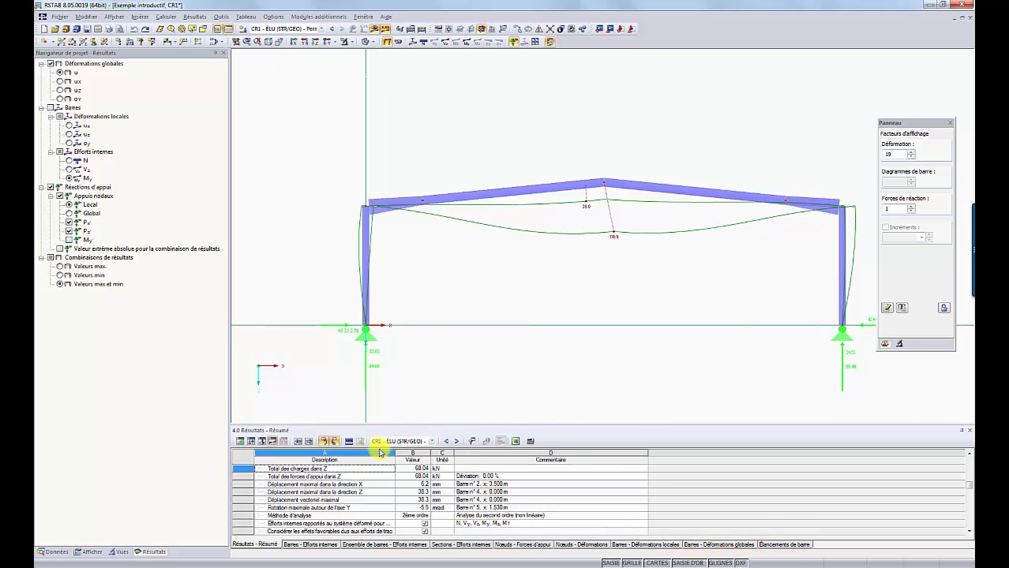
left_click(456, 442)
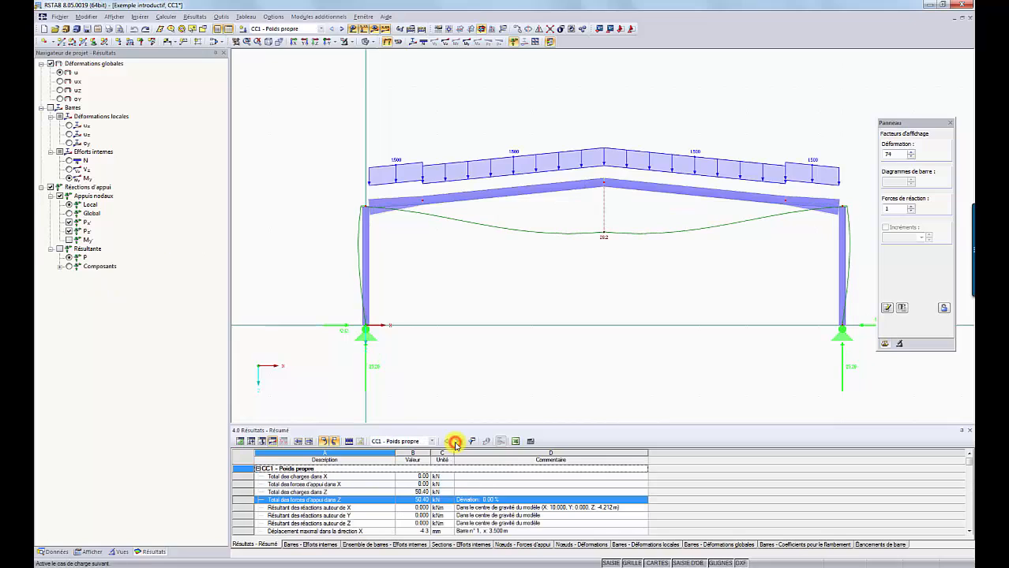
left_click(456, 442)
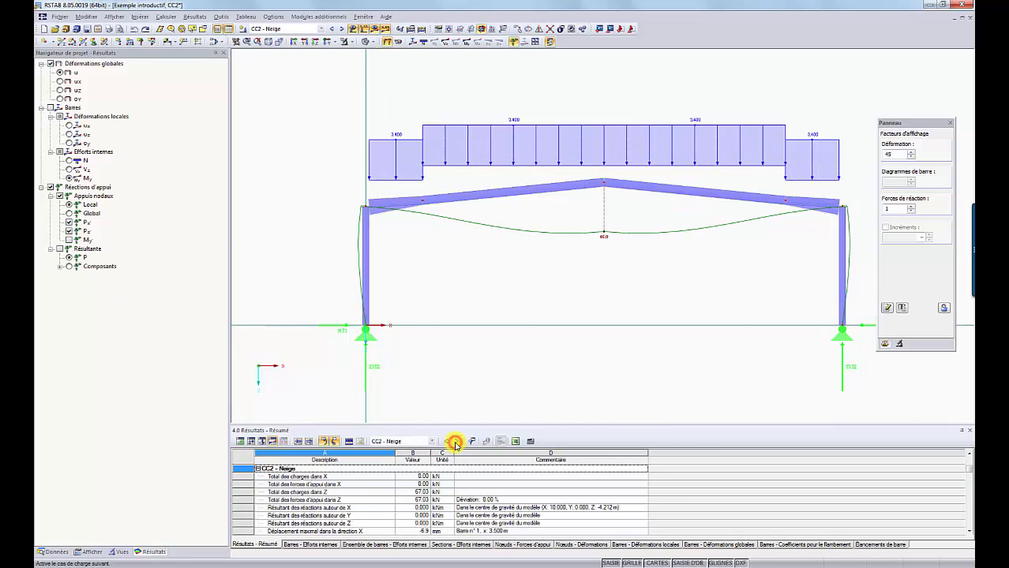
left_click(456, 442)
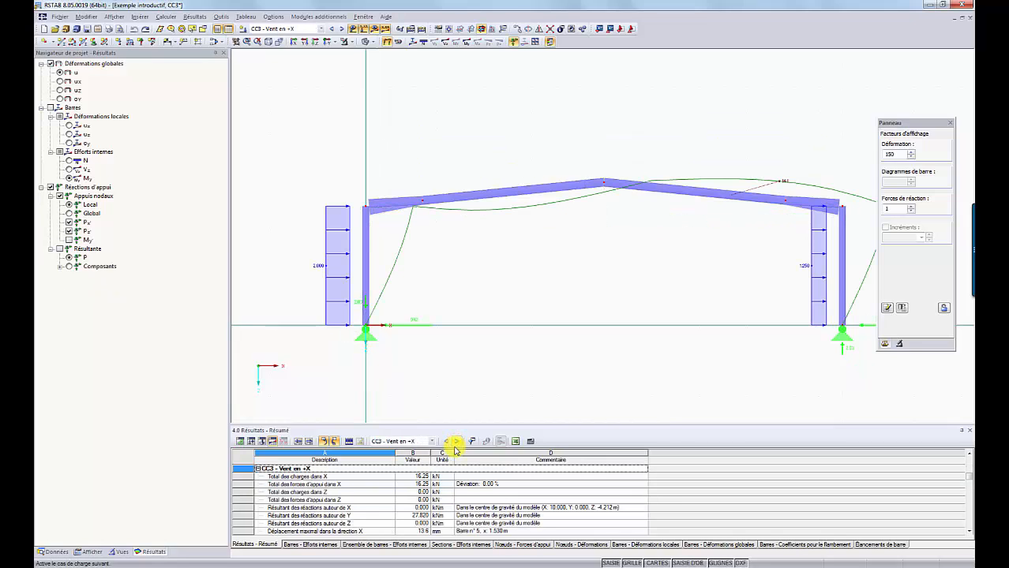
- Select CR1 for the results table, examine the internal forces of bar 1 and return to the results summary
left_click(432, 441)
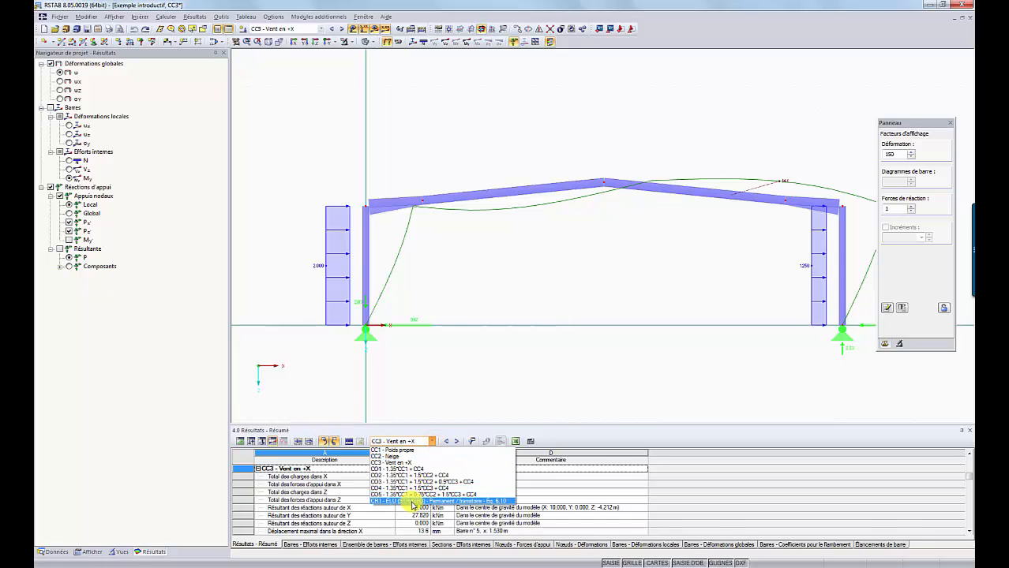
left_click(412, 503)
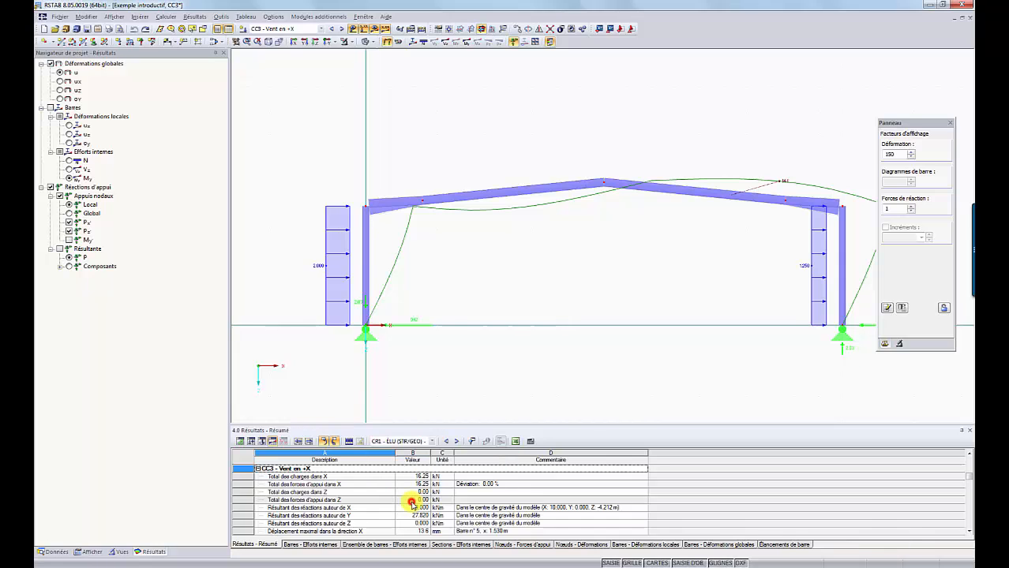
left_click(297, 545)
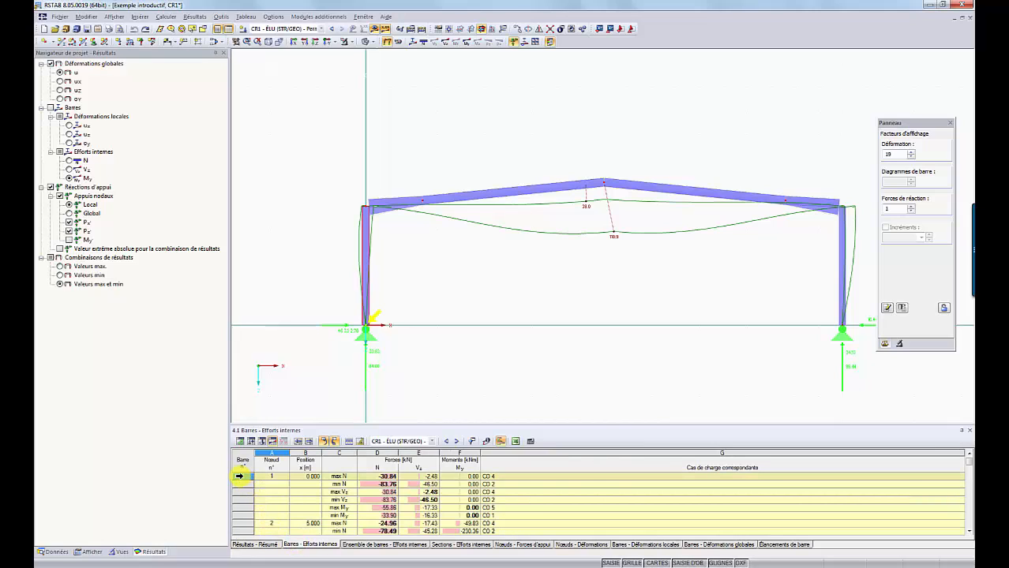
left_click(239, 476)
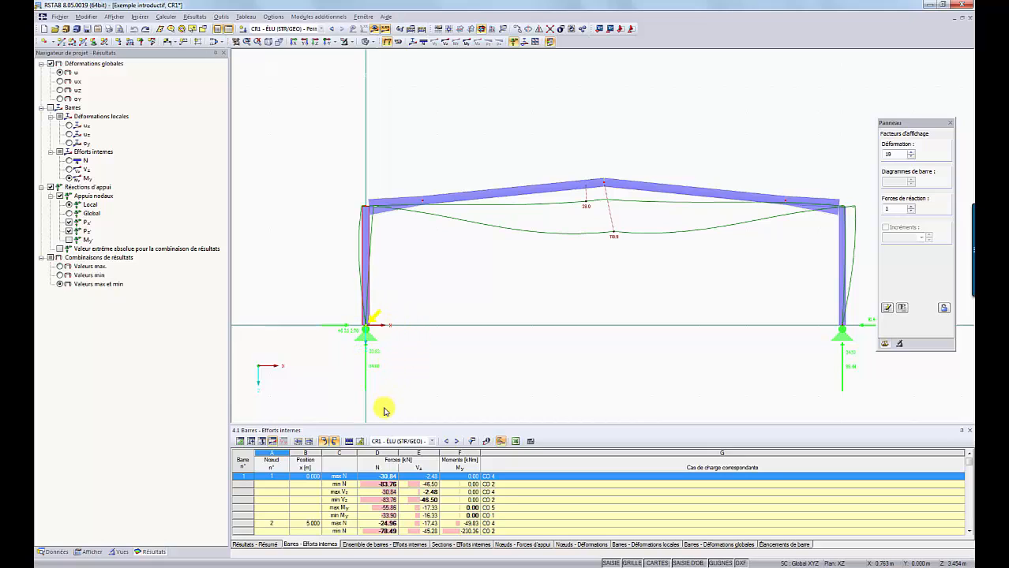
left_click(263, 545)
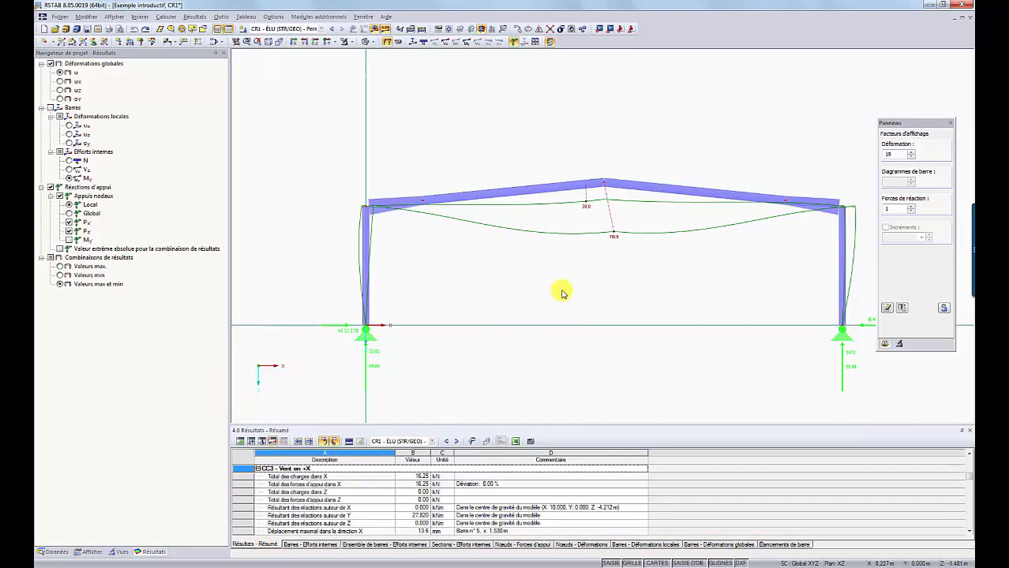
- Switch the model to wireframe display and open the result diagrams of the left rafter's set of bars for CR1
left_click(369, 42)
left_click(378, 54)
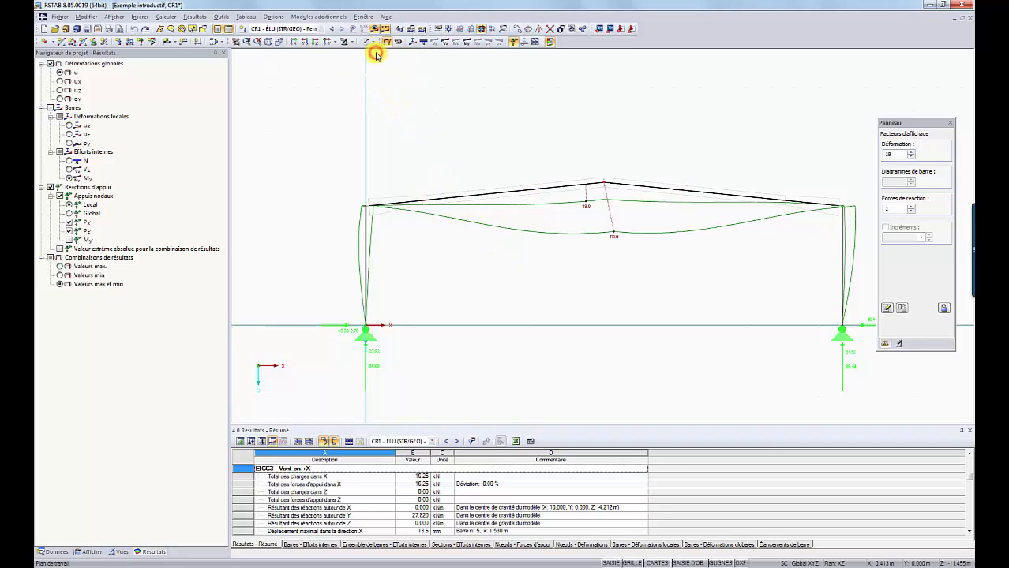
right_click(462, 195)
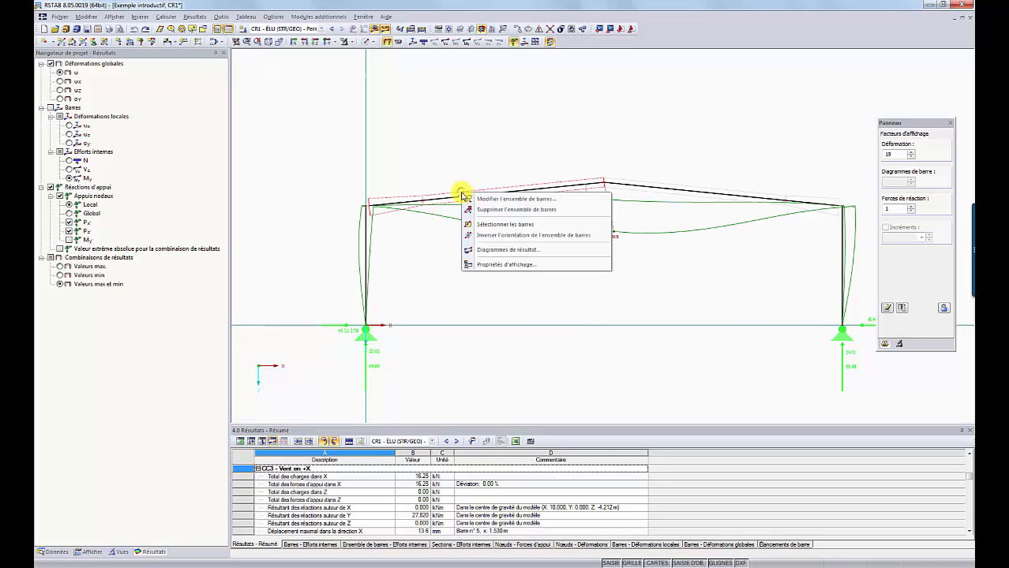
left_click(494, 251)
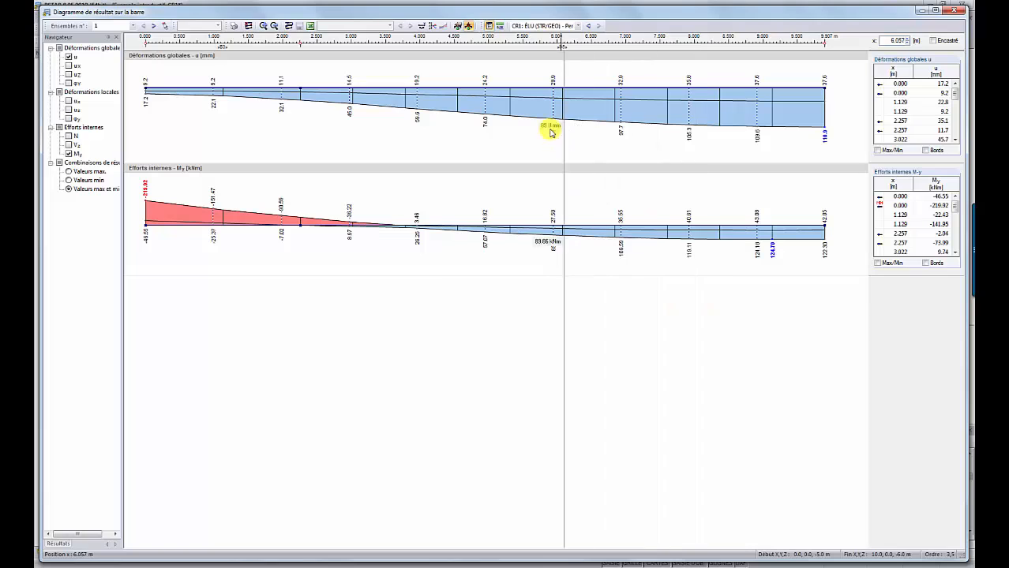
left_click(579, 26)
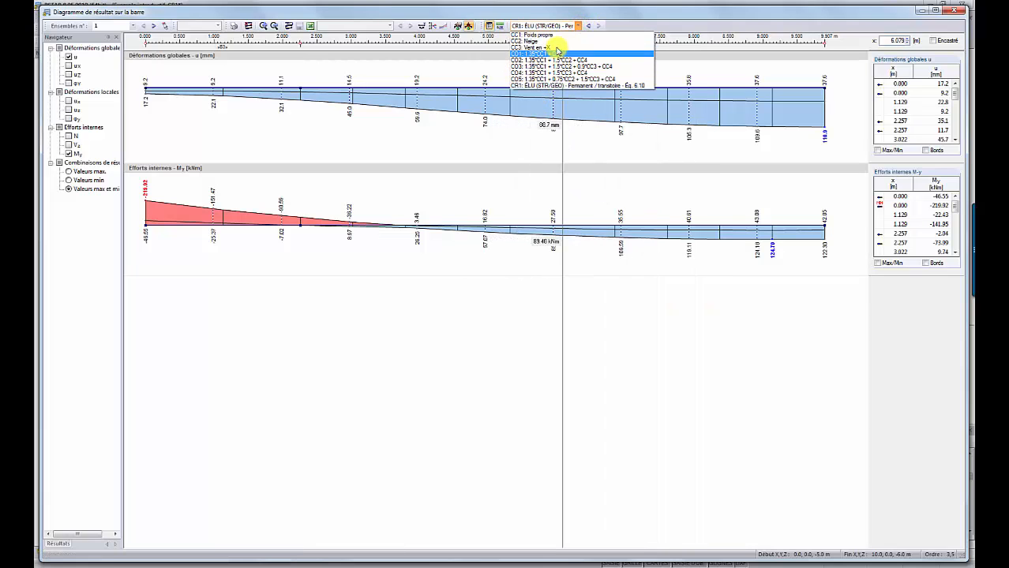
left_click(552, 87)
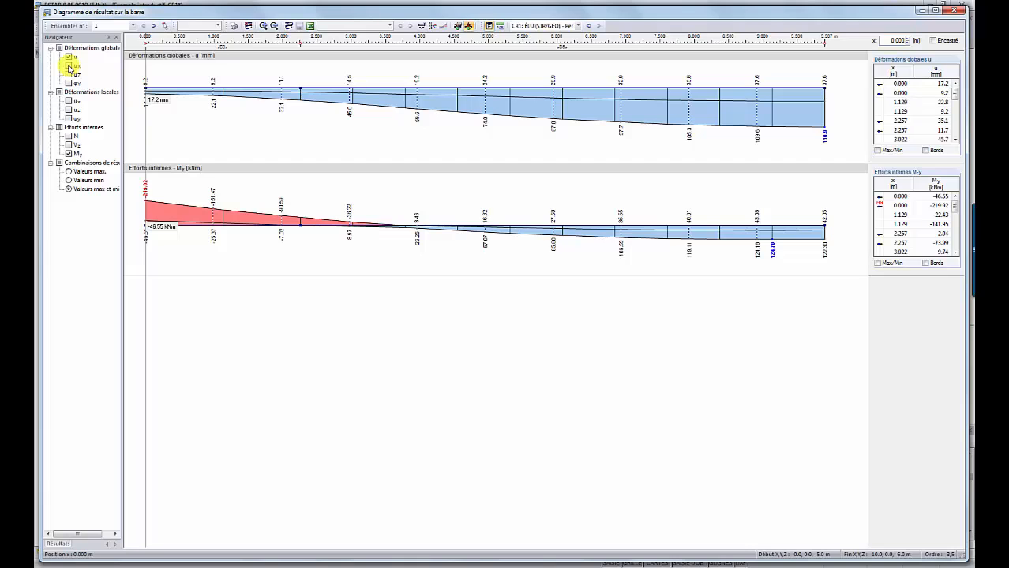
- Add the global deformation diagrams ux, uz and φy to the result diagrams of the set of bars
left_click(69, 67)
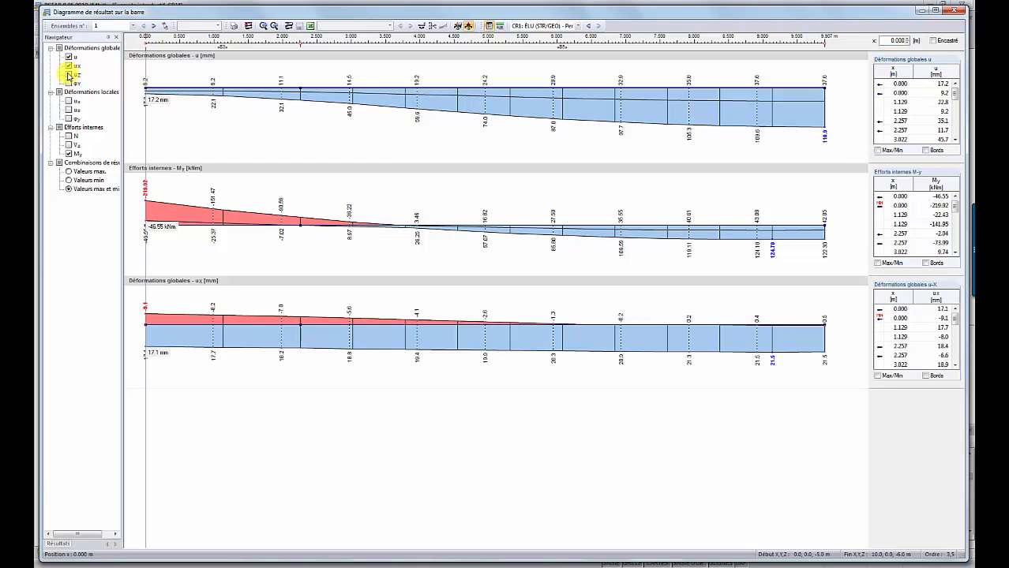
left_click(69, 74)
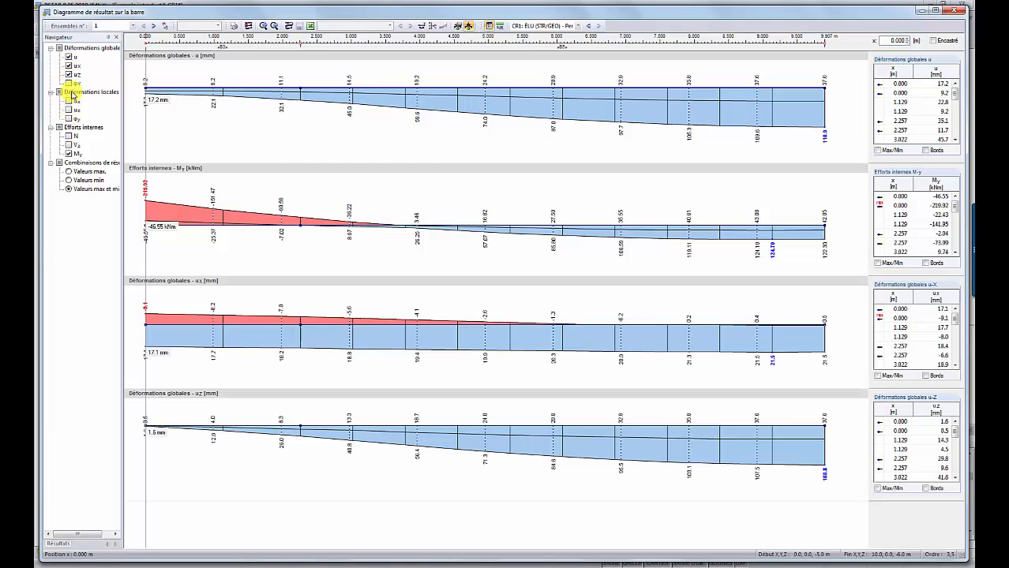
left_click(68, 83)
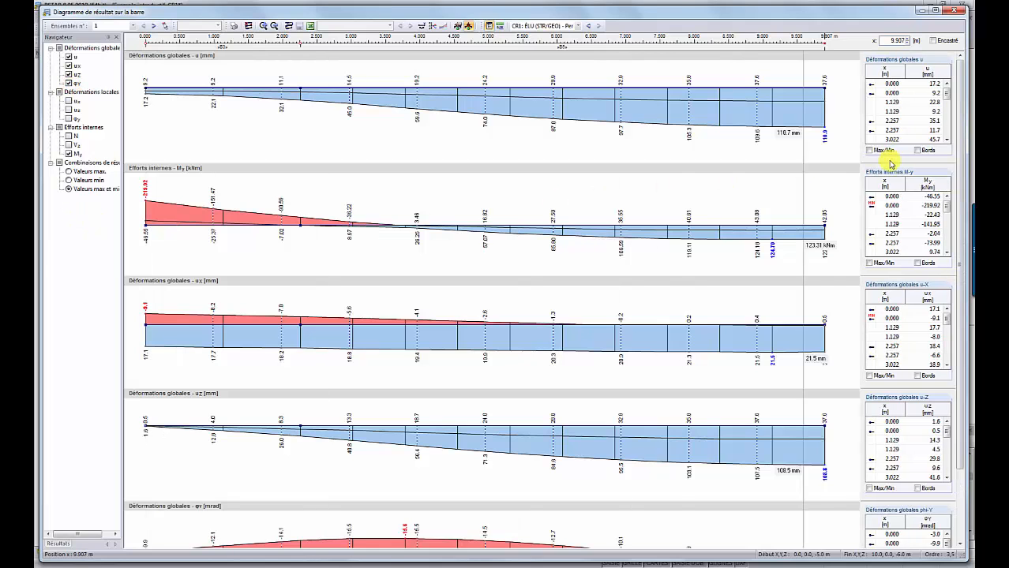
scroll(774, 221, "down", 3)
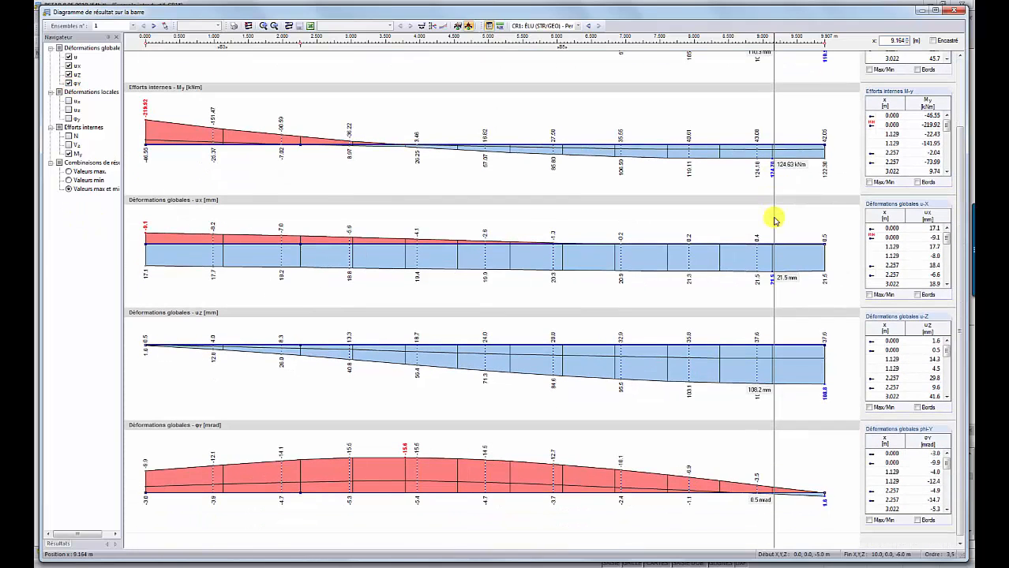
- Look over the result diagrams of the set of bars from the global deformation u onward and close them
scroll(775, 221, "up", 3)
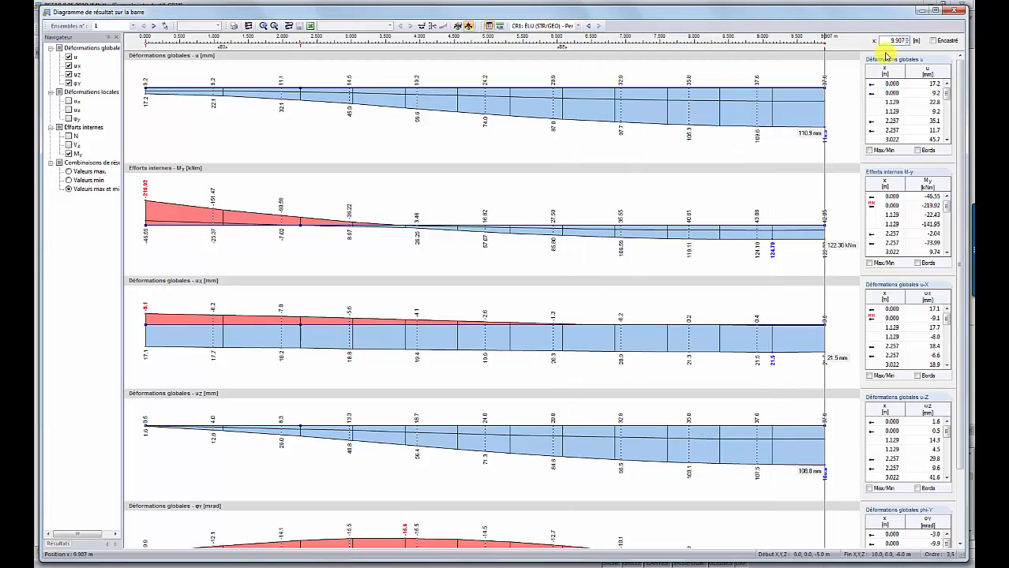
left_click(956, 11)
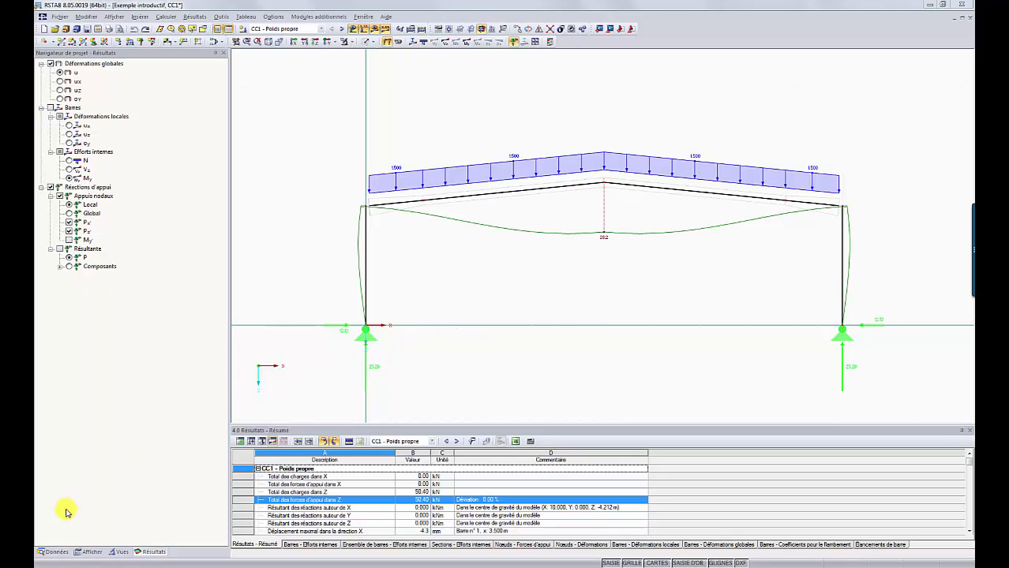
- Create a new printout report from the template 1 - Données d'entrée et résultats réduits
left_click(51, 553)
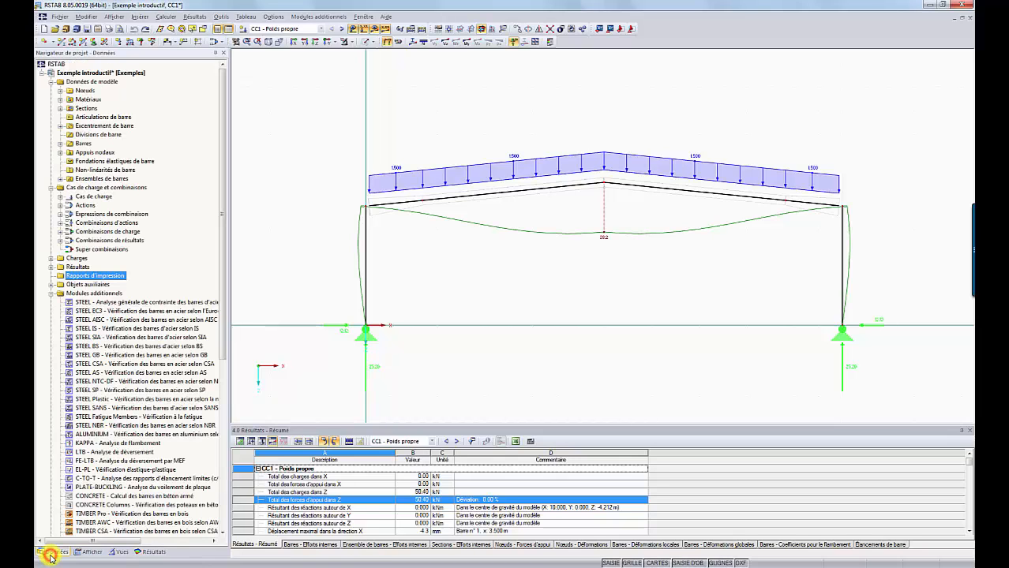
right_click(113, 280)
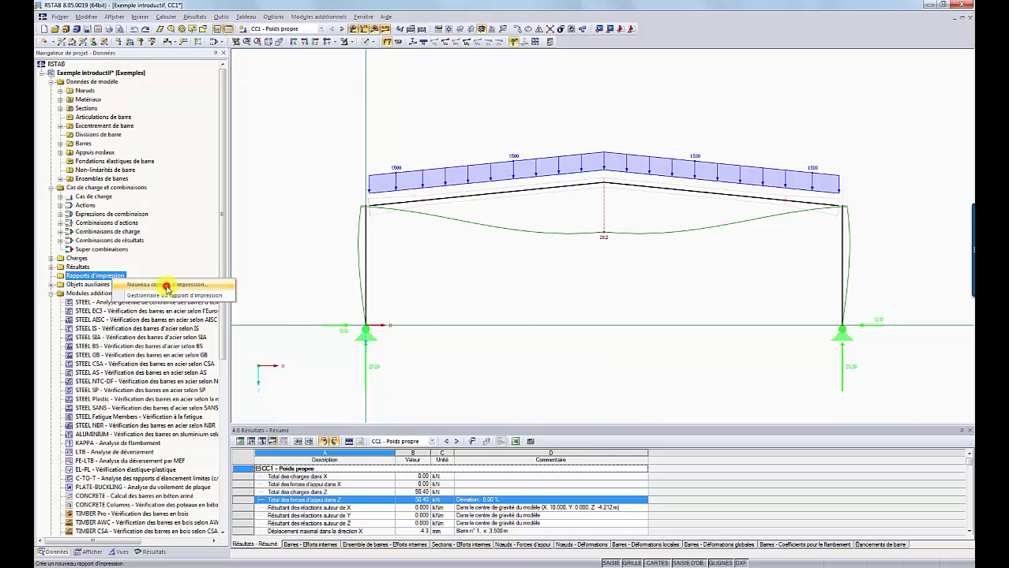
left_click(167, 285)
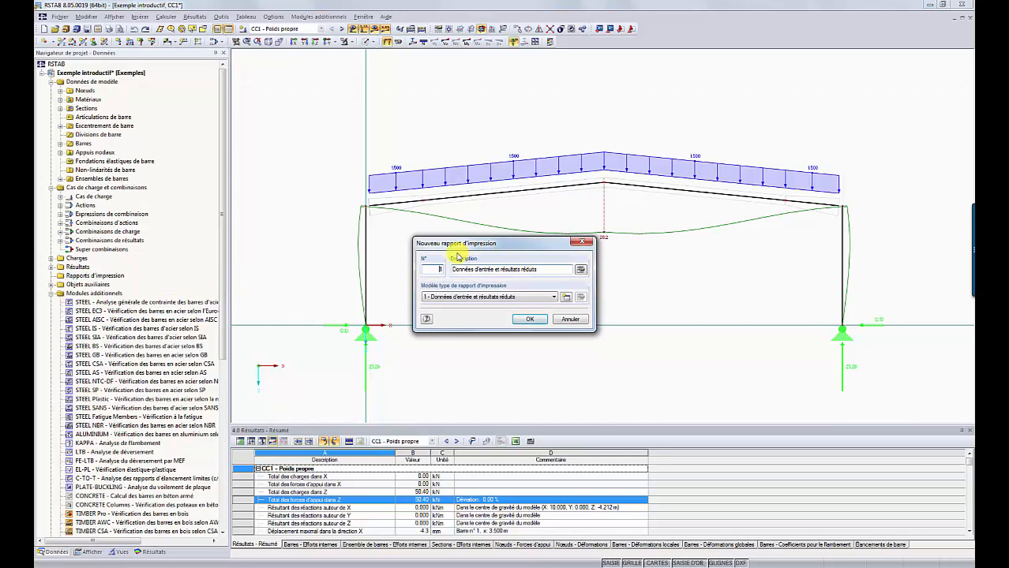
left_click(556, 297)
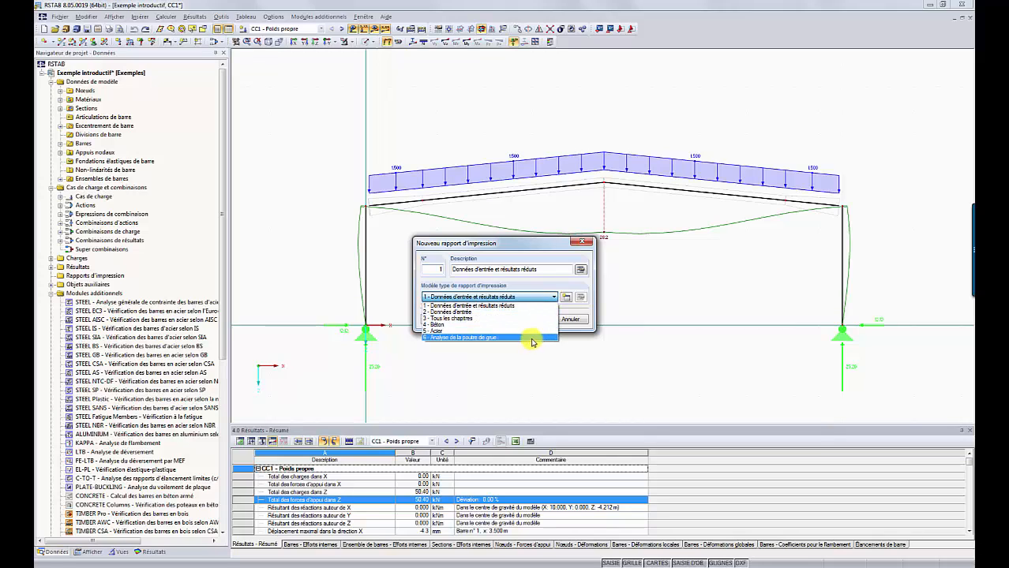
left_click(534, 307)
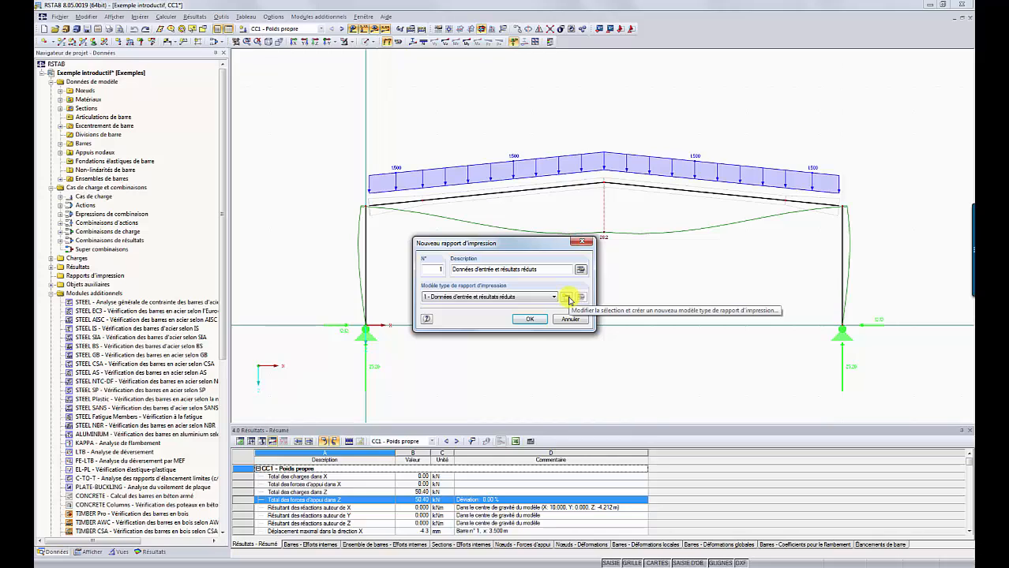
left_click(537, 320)
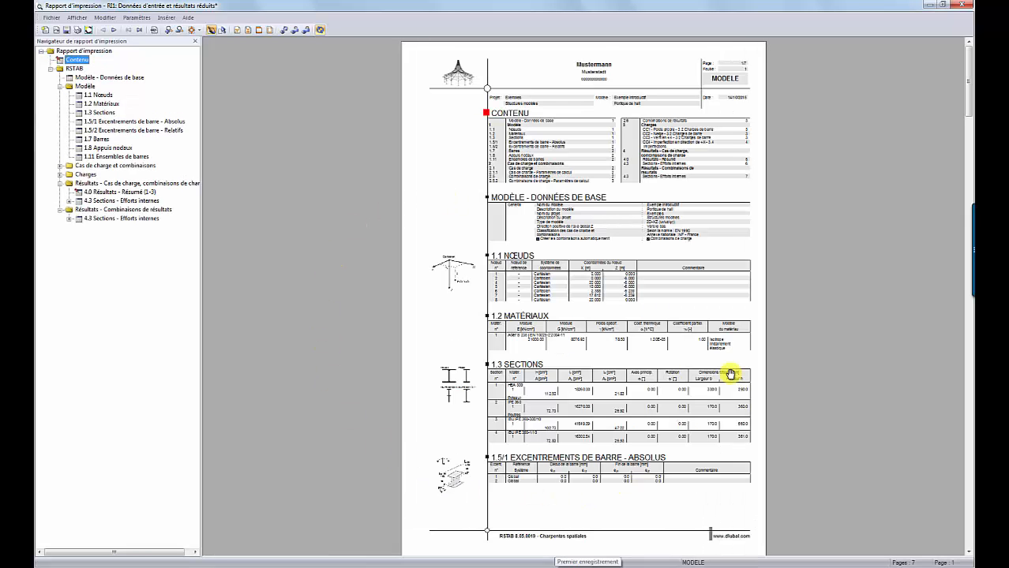
- Add tables 4.2 Ensembles de barres - Efforts internes and 4.4 Nœuds - Forces d'appui to the report's result combinations, accepting the details of table 4.2
right_click(156, 212)
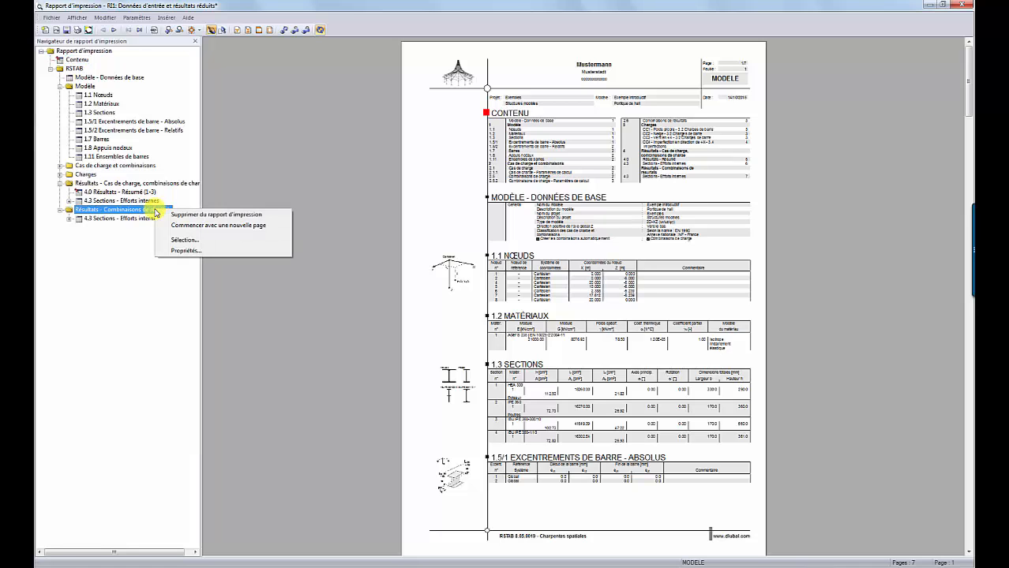
left_click(203, 242)
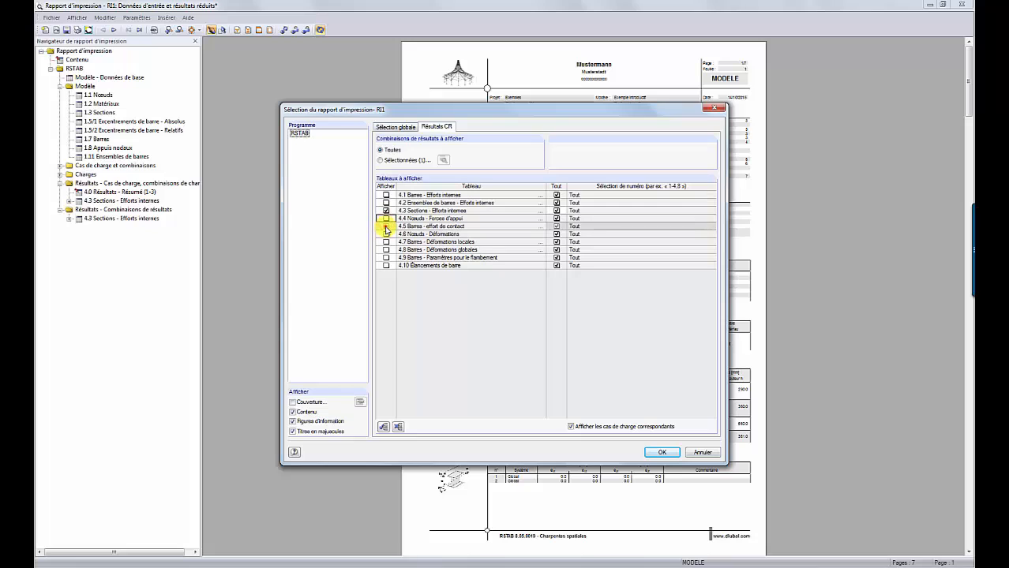
left_click(386, 222)
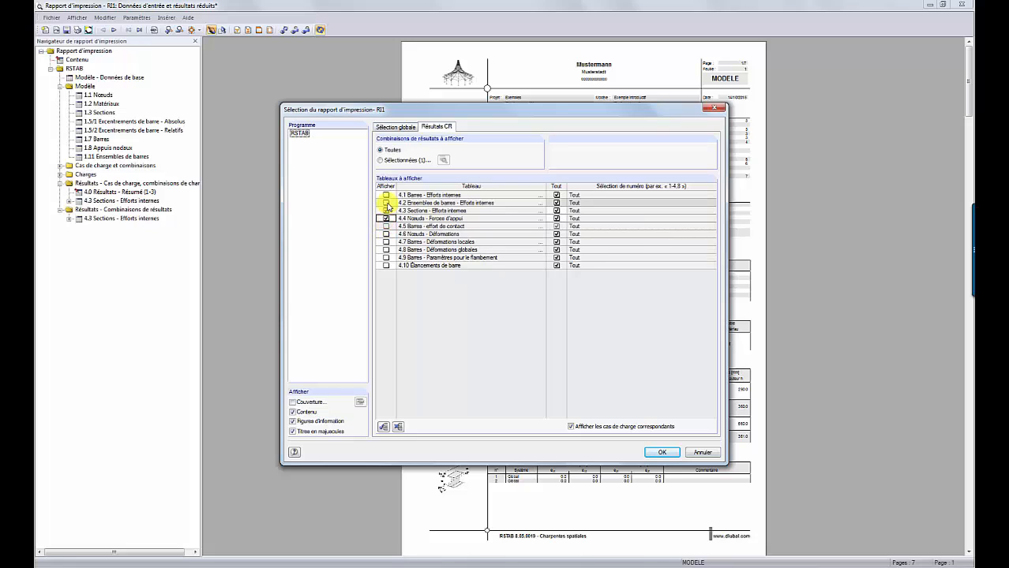
left_click(386, 203)
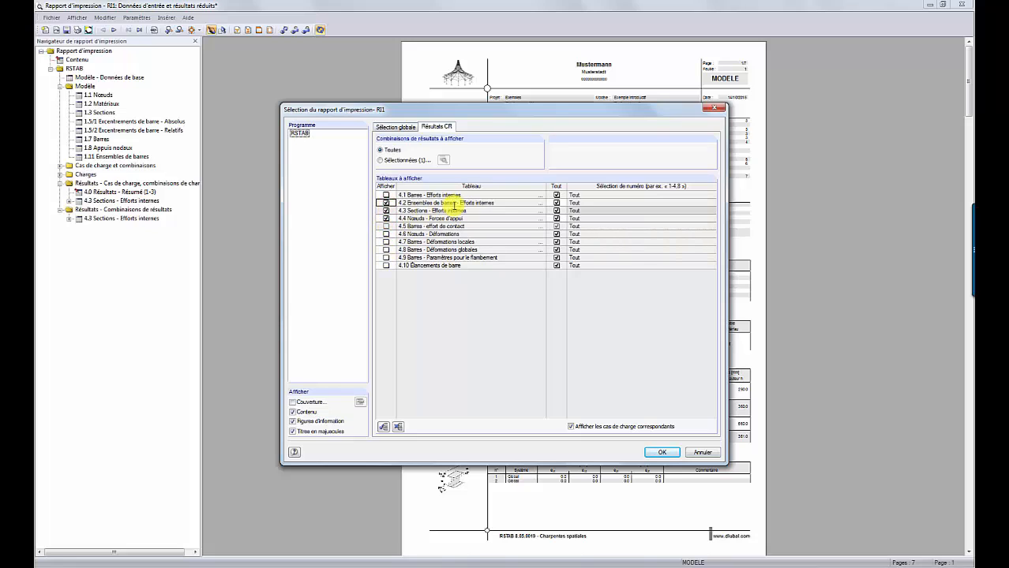
left_click(542, 203)
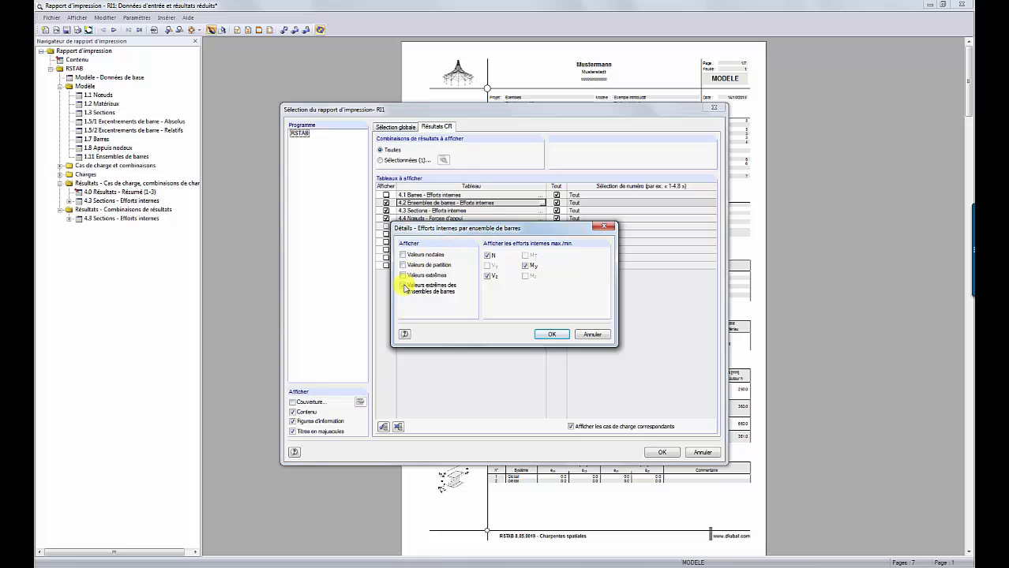
left_click(555, 335)
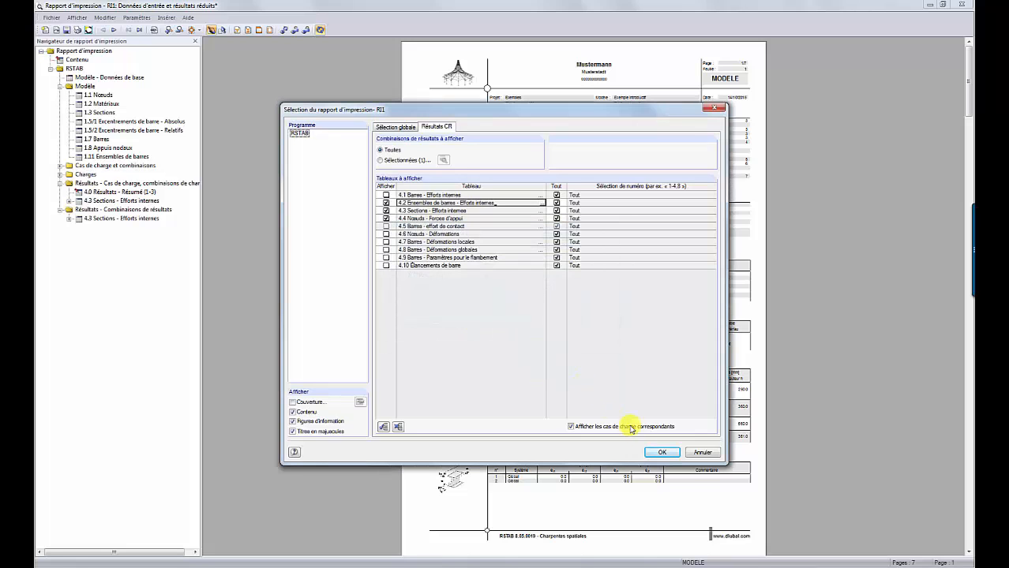
left_click(669, 453)
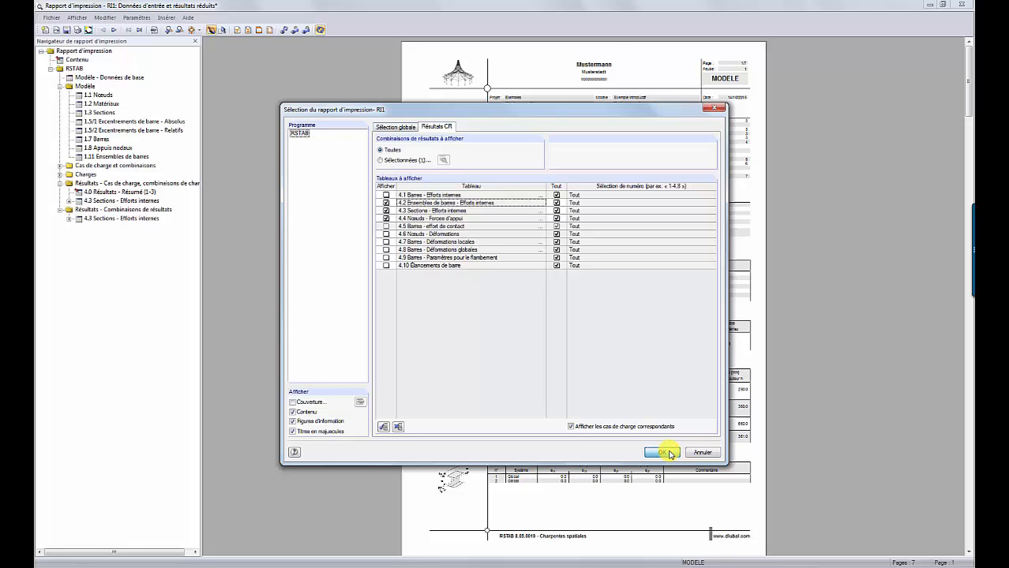